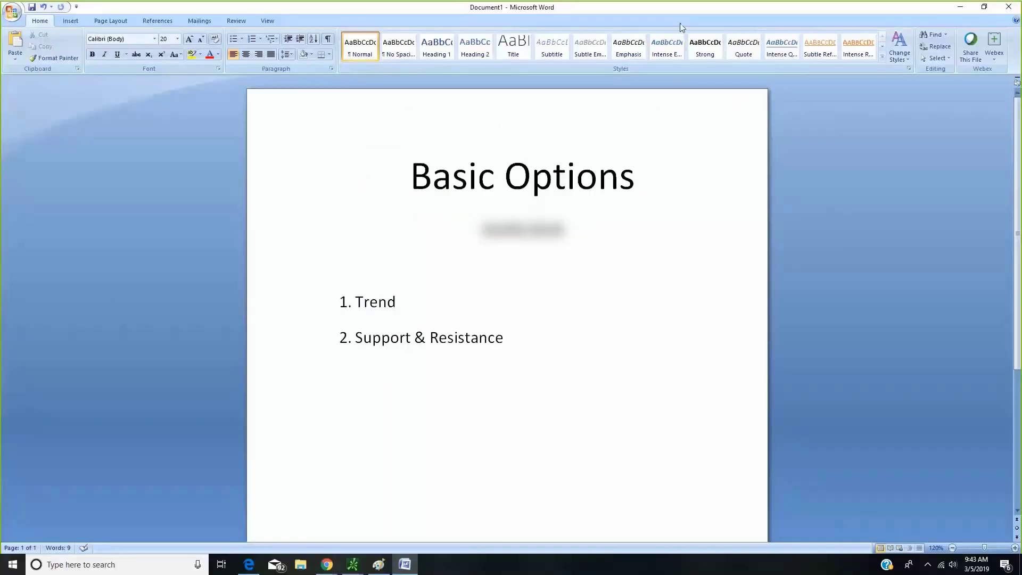
pyautogui.moveTo(496, 492)
pyautogui.mouseDown()
pyautogui.moveTo(639, 461)
pyautogui.moveTo(733, 354)
pyautogui.moveTo(763, 287)
pyautogui.moveTo(710, 311)
pyautogui.mouseUp()
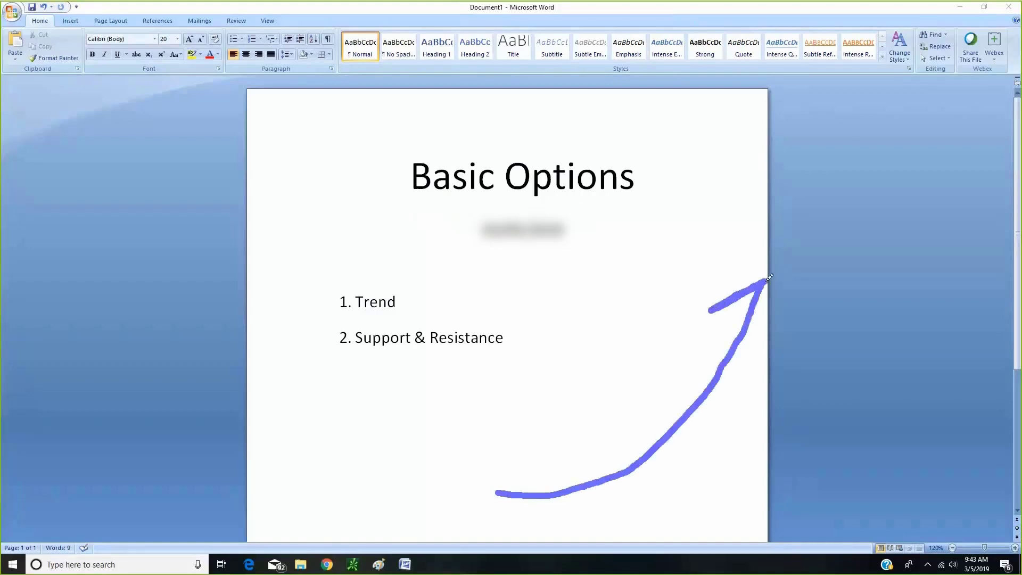
pyautogui.moveTo(765, 280); pyautogui.dragTo(780, 333)
pyautogui.moveTo(510, 460)
pyautogui.mouseDown()
pyautogui.moveTo(553, 372)
pyautogui.moveTo(581, 418)
pyautogui.moveTo(607, 306)
pyautogui.moveTo(650, 281)
pyautogui.moveTo(687, 294)
pyautogui.moveTo(706, 257)
pyautogui.mouseUp()
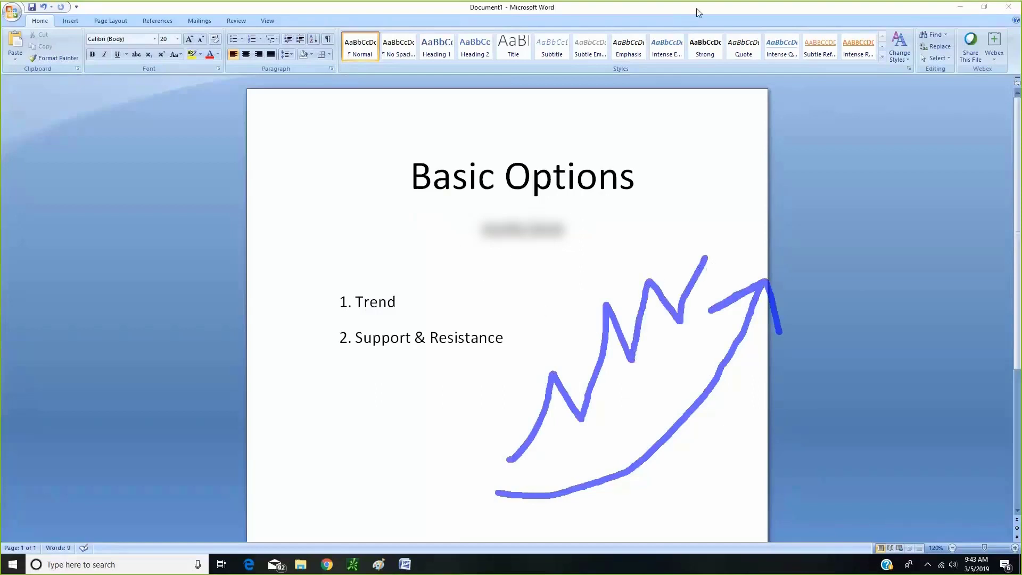
pyautogui.press('Escape')
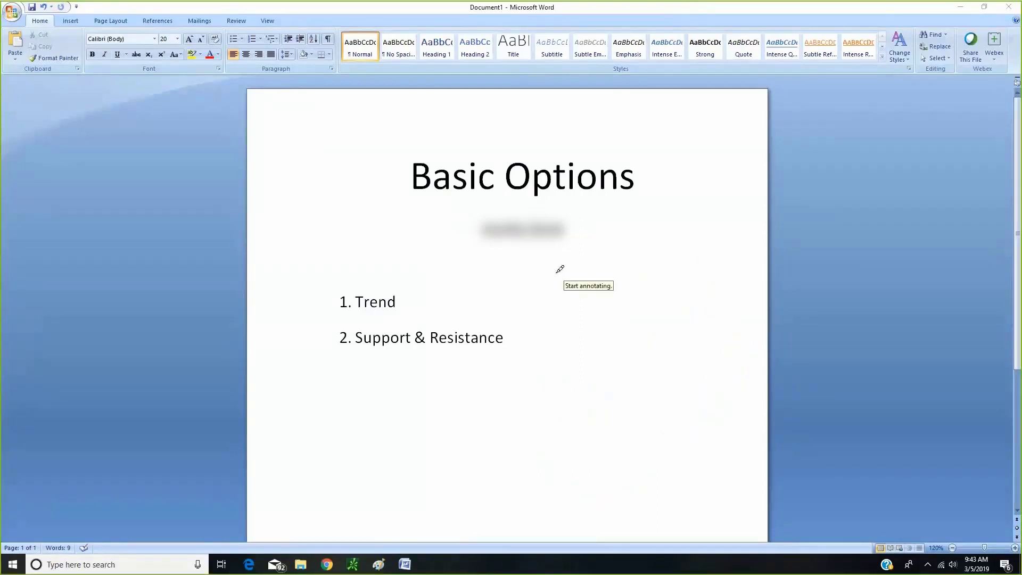
pyautogui.moveTo(556, 272)
pyautogui.mouseDown()
pyautogui.moveTo(570, 340)
pyautogui.moveTo(609, 351)
pyautogui.moveTo(615, 396)
pyautogui.moveTo(639, 437)
pyautogui.moveTo(657, 432)
pyautogui.moveTo(655, 469)
pyautogui.moveTo(691, 463)
pyautogui.moveTo(730, 420)
pyautogui.moveTo(766, 269)
pyautogui.moveTo(784, 288)
pyautogui.mouseUp()
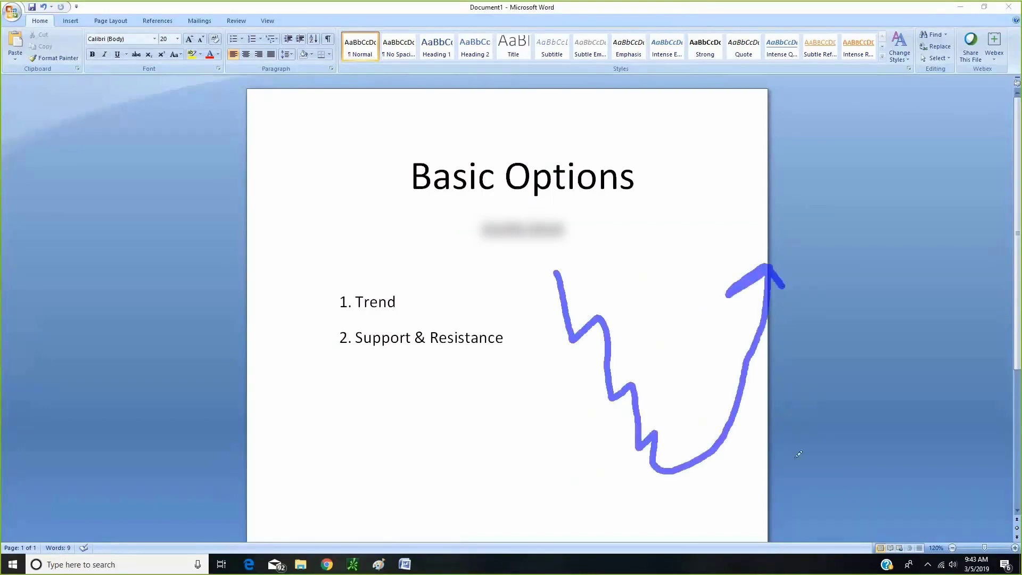
pyautogui.moveTo(783, 440)
pyautogui.mouseDown()
pyautogui.moveTo(785, 354)
pyautogui.moveTo(800, 373)
pyautogui.moveTo(837, 279)
pyautogui.moveTo(832, 206)
pyautogui.moveTo(948, 393)
pyautogui.mouseUp()
pyautogui.moveTo(909, 347)
pyautogui.mouseDown()
pyautogui.moveTo(948, 393)
pyautogui.moveTo(959, 379)
pyautogui.mouseUp()
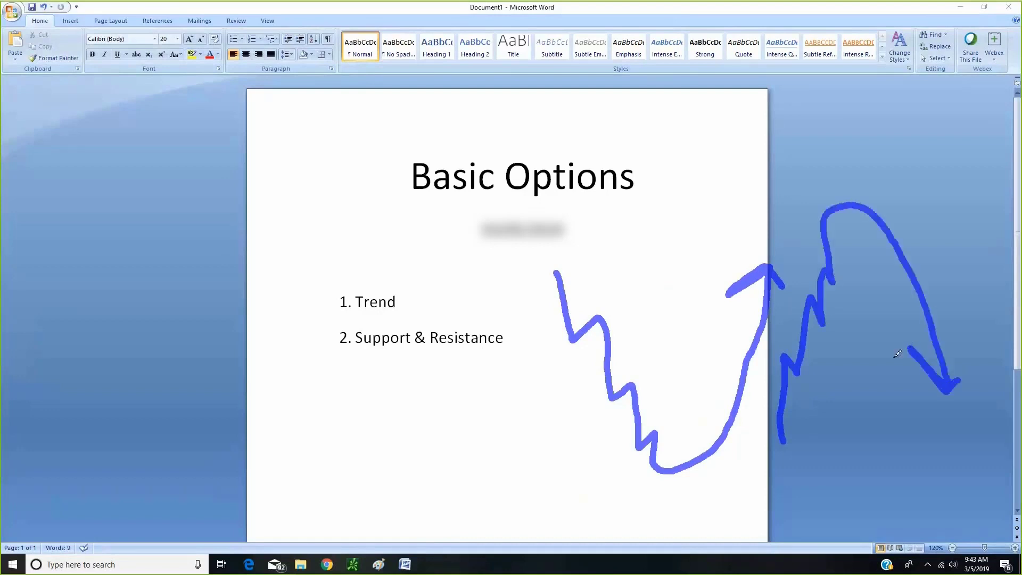
pyautogui.moveTo(835, 222); pyautogui.dragTo(896, 209)
pyautogui.moveTo(674, 458); pyautogui.dragTo(739, 461)
pyautogui.press('Escape')
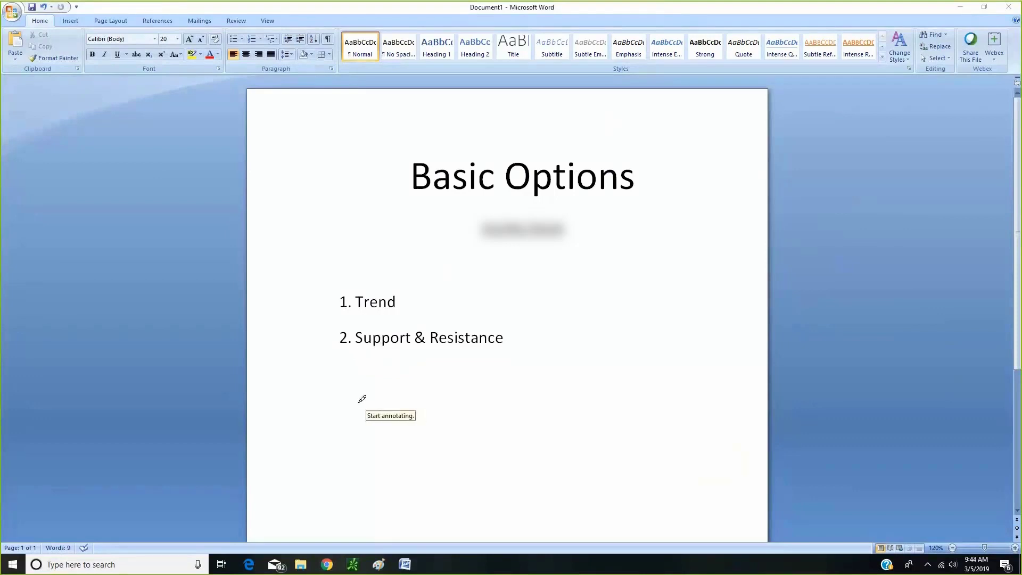
# - Handwrite a quoted "Add" below the list with the screen pen and underline it
pyautogui.moveTo(348, 421)
pyautogui.mouseDown()
pyautogui.moveTo(375, 367)
pyautogui.moveTo(387, 418)
pyautogui.moveTo(387, 394)
pyautogui.moveTo(421, 368)
pyautogui.moveTo(455, 394)
pyautogui.moveTo(451, 358)
pyautogui.moveTo(469, 419)
pyautogui.mouseUp()
pyautogui.moveTo(343, 356)
pyautogui.mouseDown()
pyautogui.moveTo(340, 375)
pyautogui.moveTo(351, 376)
pyautogui.mouseUp()
pyautogui.moveTo(473, 351)
pyautogui.mouseDown()
pyautogui.moveTo(478, 373)
pyautogui.moveTo(494, 376)
pyautogui.mouseUp()
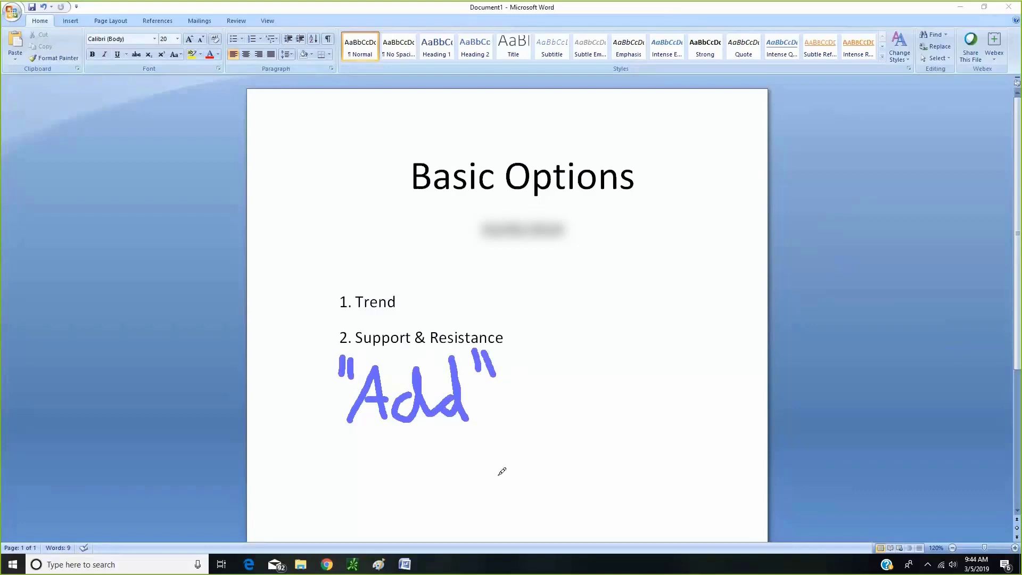
pyautogui.moveTo(358, 445); pyautogui.dragTo(476, 433)
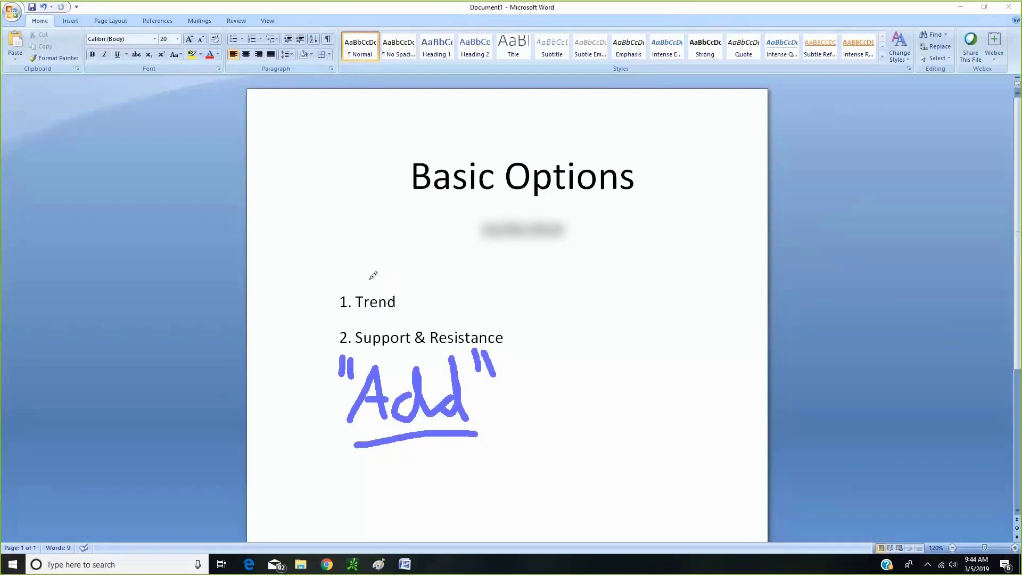
# - Circle 1. Trend, add a second underline beneath Add, and sketch a rising zigzag beside it
pyautogui.moveTo(374, 276)
pyautogui.mouseDown()
pyautogui.moveTo(319, 301)
pyautogui.moveTo(386, 319)
pyautogui.moveTo(403, 292)
pyautogui.moveTo(396, 282)
pyautogui.mouseUp()
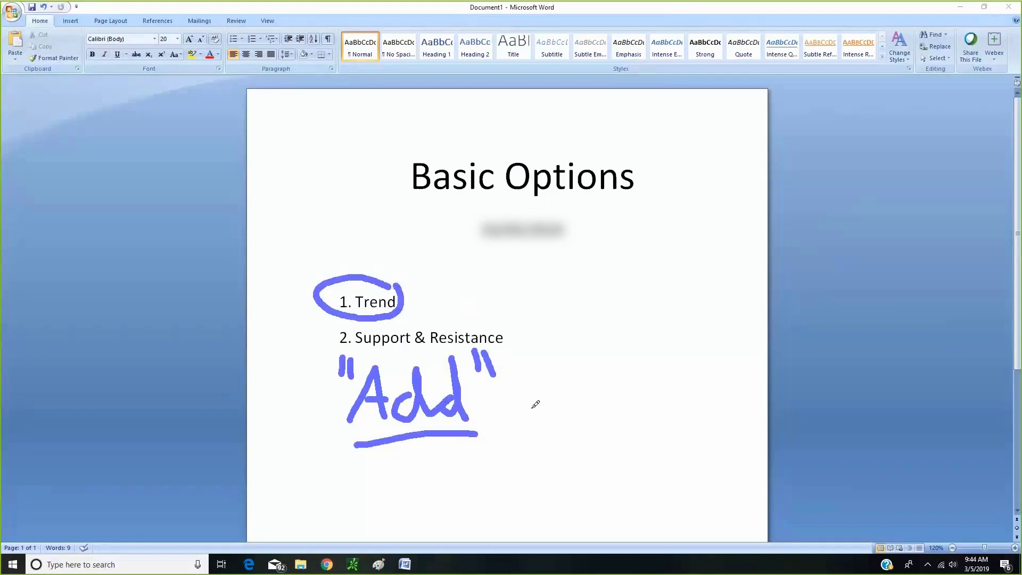
pyautogui.moveTo(347, 471); pyautogui.dragTo(467, 458)
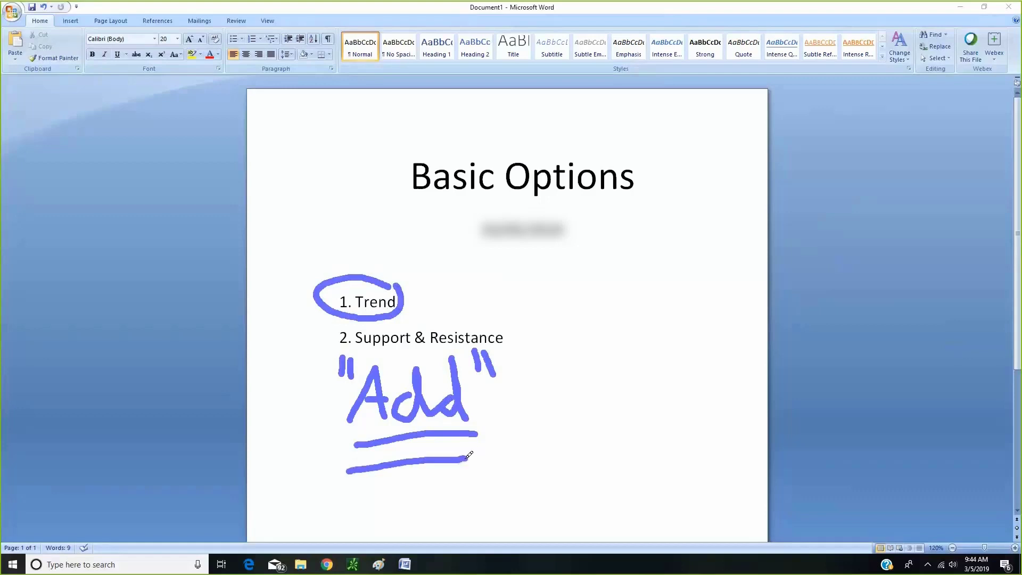
pyautogui.moveTo(361, 459); pyautogui.dragTo(467, 456)
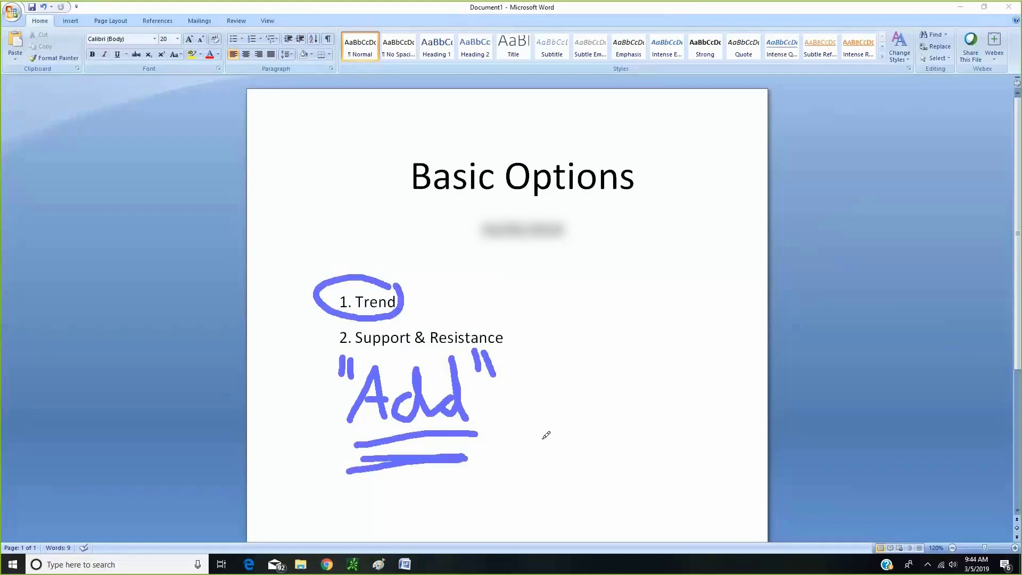
pyautogui.moveTo(542, 446)
pyautogui.mouseDown()
pyautogui.moveTo(581, 381)
pyautogui.moveTo(600, 407)
pyautogui.moveTo(639, 322)
pyautogui.moveTo(652, 345)
pyautogui.moveTo(664, 314)
pyautogui.moveTo(675, 336)
pyautogui.moveTo(687, 318)
pyautogui.moveTo(697, 340)
pyautogui.mouseUp()
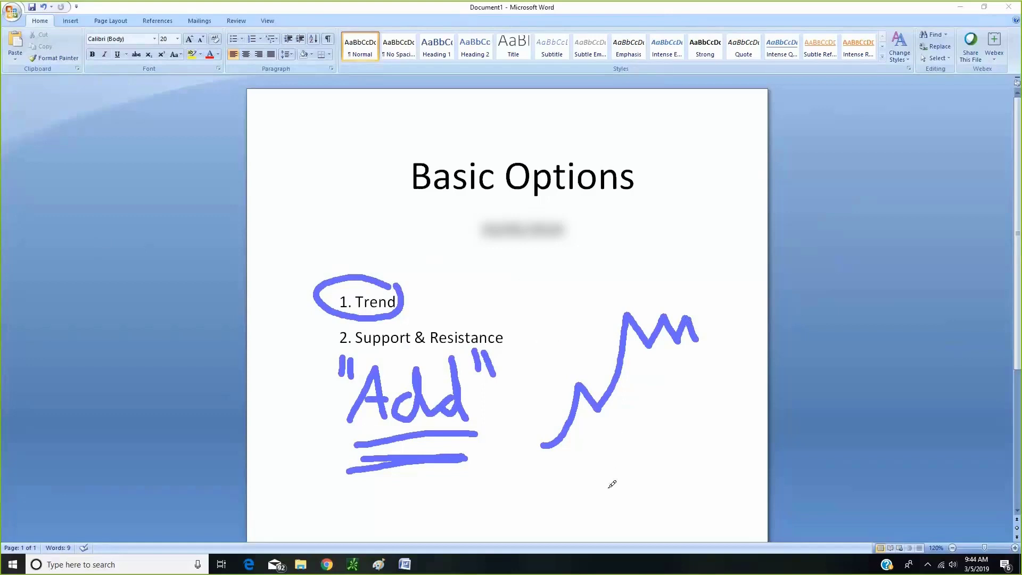
# - Extend the zigzag sketch and draw channel lines around it
pyautogui.moveTo(616, 393); pyautogui.dragTo(601, 393)
pyautogui.moveTo(610, 349); pyautogui.dragTo(718, 361)
pyautogui.moveTo(615, 309)
pyautogui.mouseDown()
pyautogui.moveTo(722, 319)
pyautogui.moveTo(749, 215)
pyautogui.moveTo(791, 216)
pyautogui.moveTo(803, 248)
pyautogui.moveTo(820, 219)
pyautogui.mouseUp()
pyautogui.moveTo(729, 212); pyautogui.dragTo(858, 226)
# - Encircle the upper and lower zigzag peaks and draw a long sweeping rising line
pyautogui.moveTo(827, 193)
pyautogui.mouseDown()
pyautogui.moveTo(745, 178)
pyautogui.moveTo(872, 249)
pyautogui.moveTo(849, 202)
pyautogui.mouseUp()
pyautogui.moveTo(672, 285)
pyautogui.mouseDown()
pyautogui.moveTo(698, 379)
pyautogui.moveTo(682, 283)
pyautogui.mouseUp()
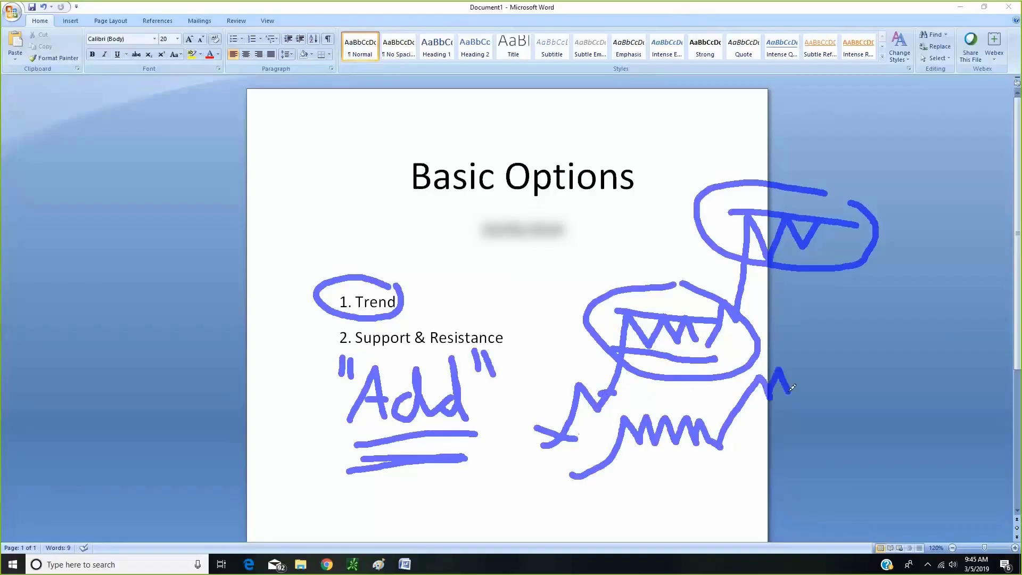
pyautogui.moveTo(792, 388)
pyautogui.mouseDown()
pyautogui.moveTo(799, 381)
pyautogui.moveTo(805, 393)
pyautogui.moveTo(846, 327)
pyautogui.mouseUp()
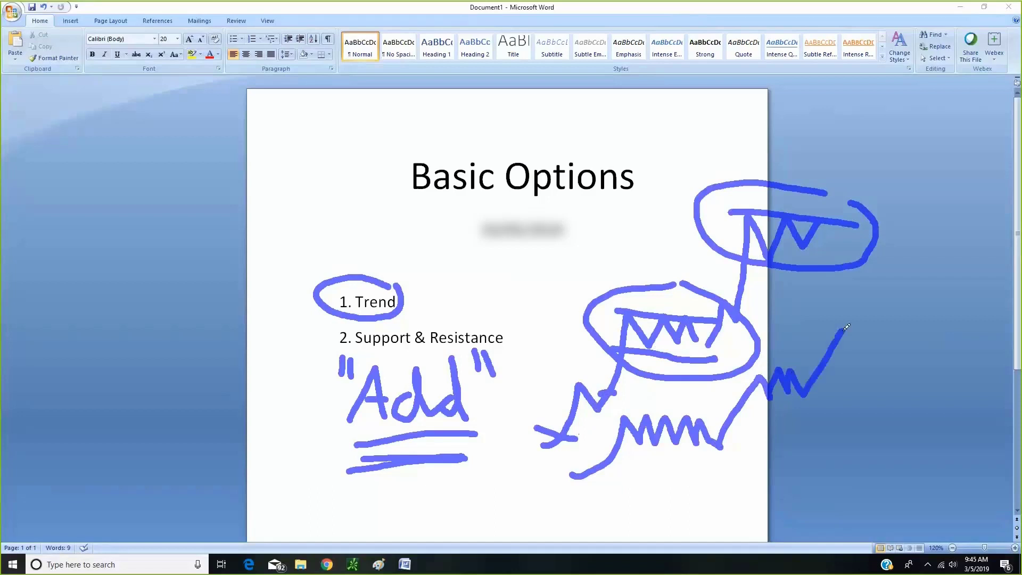
pyautogui.moveTo(553, 515)
pyautogui.mouseDown()
pyautogui.moveTo(759, 479)
pyautogui.moveTo(846, 370)
pyautogui.moveTo(832, 380)
pyautogui.mouseUp()
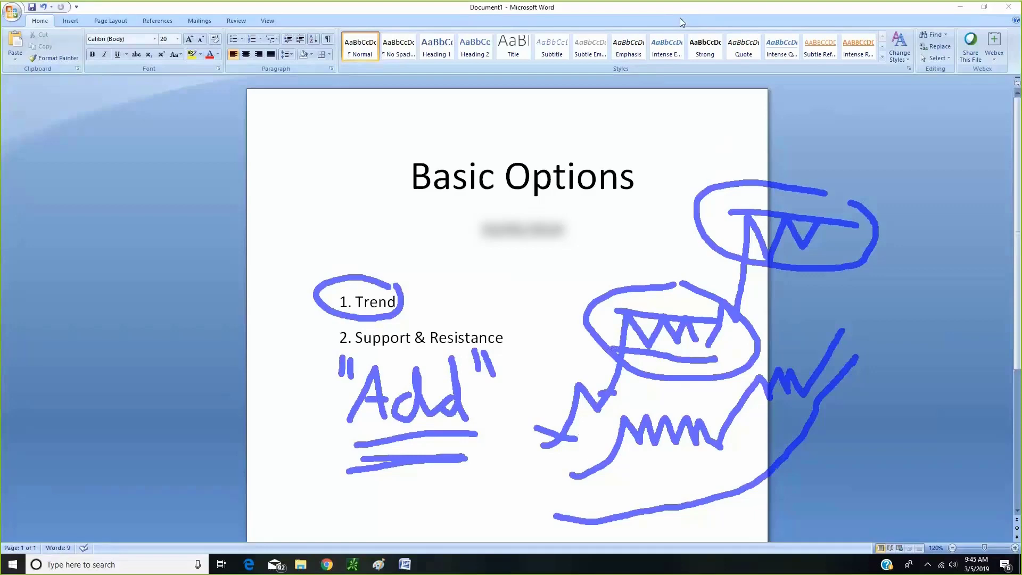
pyautogui.press('Escape')
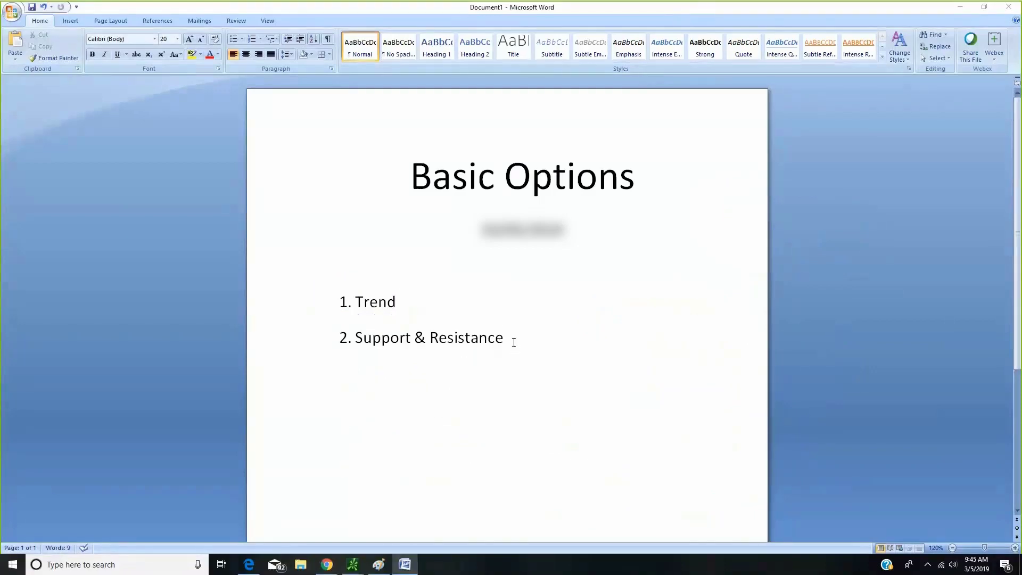
pyautogui.write('o')
pyautogui.press('BackSpace')
pyautogui.write('Momen')
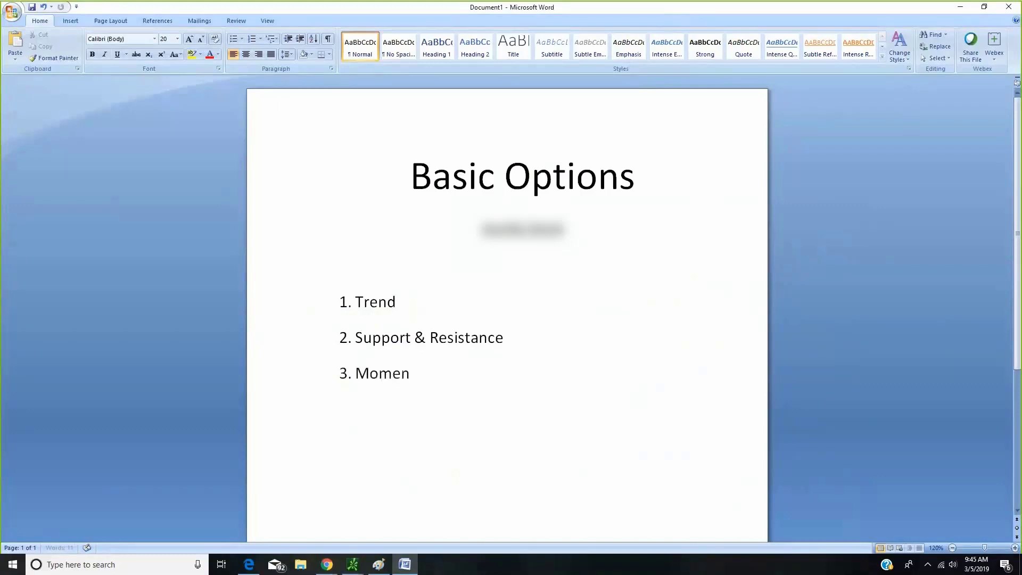
pyautogui.write('tum')
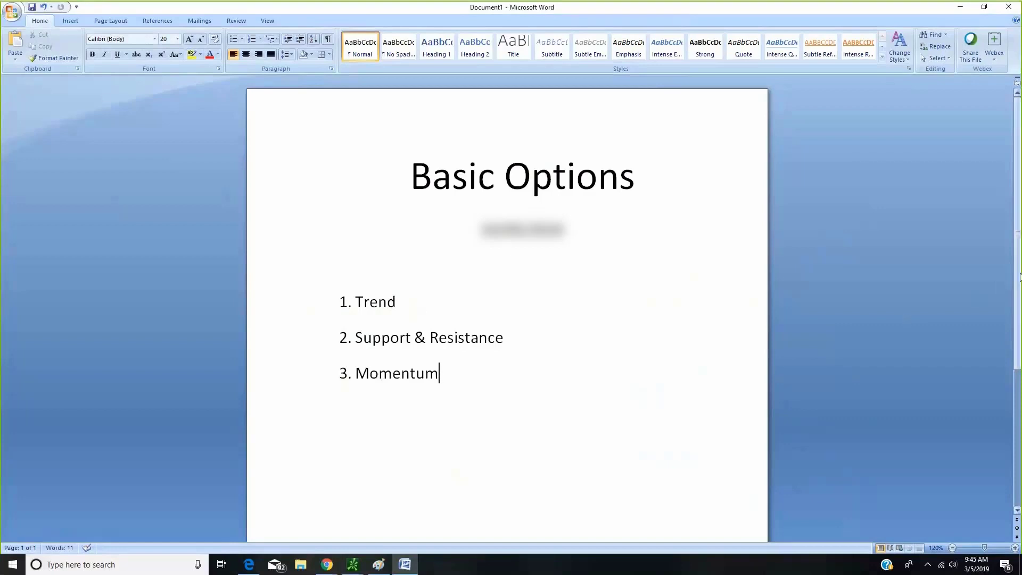
pyautogui.moveTo(1020, 276); pyautogui.dragTo(1020, 299)
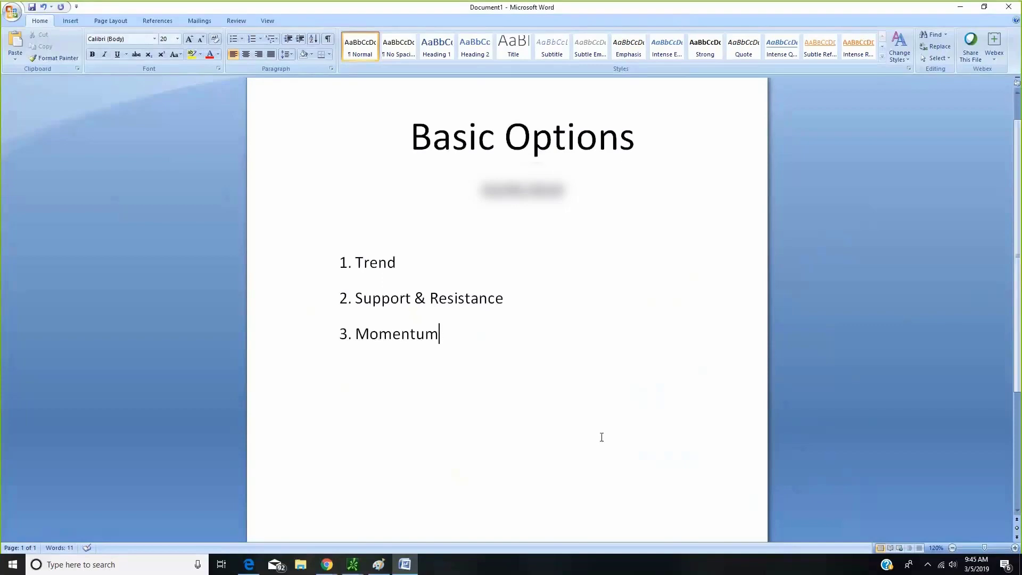
pyautogui.moveTo(353, 564)
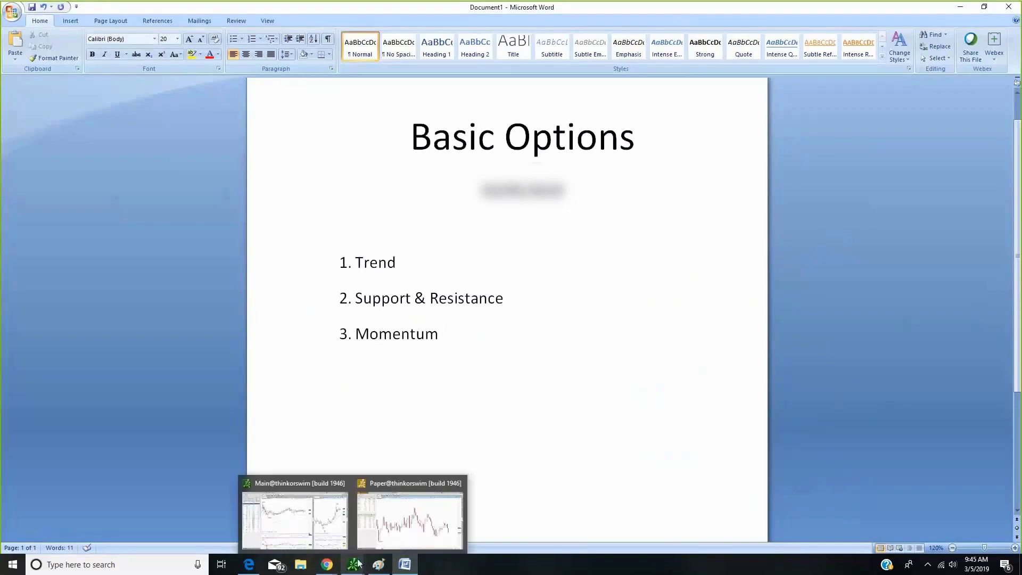
# - Bring up the EUR/USD chart, circle the latest candle, and mark the January highs
pyautogui.click(406, 524)
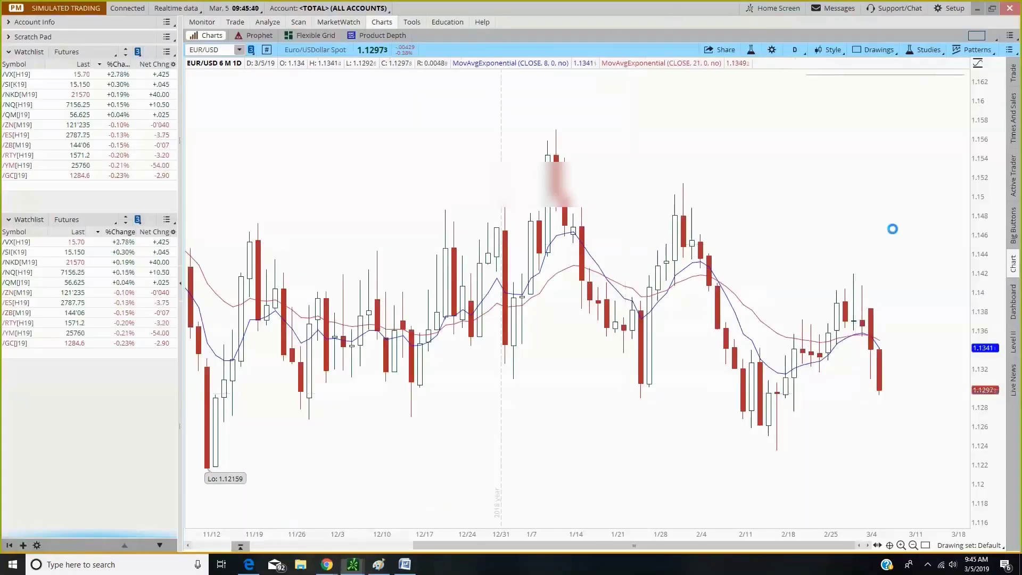
pyautogui.moveTo(896, 339)
pyautogui.mouseDown()
pyautogui.moveTo(868, 347)
pyautogui.moveTo(915, 407)
pyautogui.moveTo(908, 328)
pyautogui.moveTo(914, 339)
pyautogui.moveTo(893, 361)
pyautogui.moveTo(912, 363)
pyautogui.mouseUp()
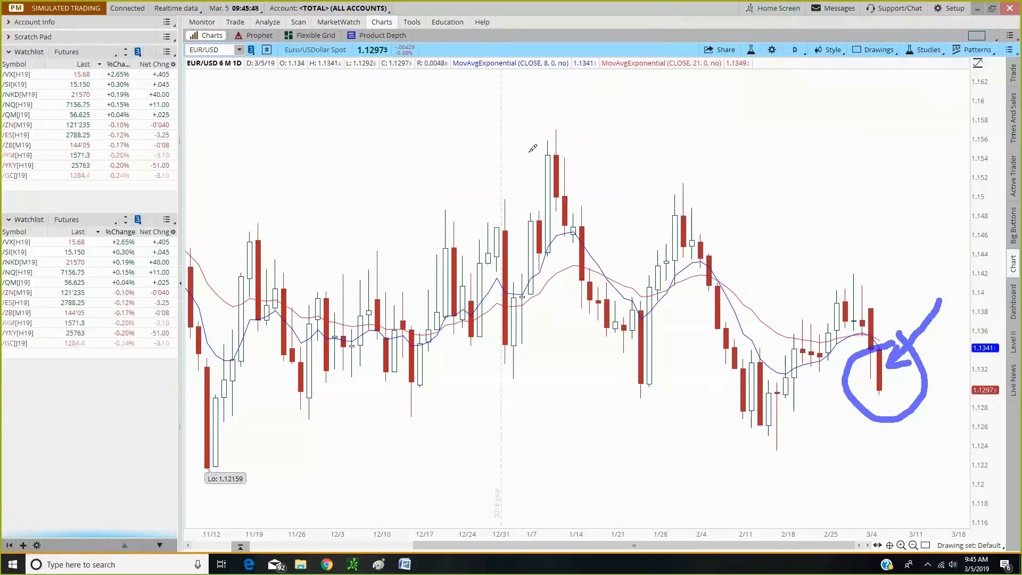
pyautogui.moveTo(527, 154); pyautogui.dragTo(582, 160)
pyautogui.click(662, 217)
# - Mark the early-March high, draw arrows near the latest candle, and underline the recent lows
pyautogui.moveTo(838, 293); pyautogui.dragTo(890, 292)
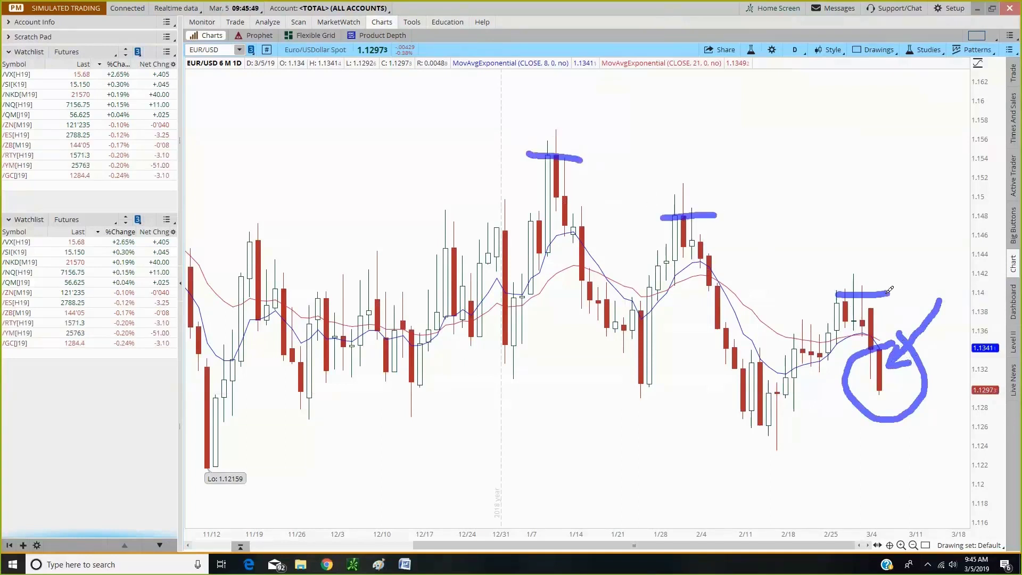
pyautogui.moveTo(945, 224)
pyautogui.mouseDown()
pyautogui.moveTo(869, 295)
pyautogui.moveTo(900, 289)
pyautogui.moveTo(939, 411)
pyautogui.mouseUp()
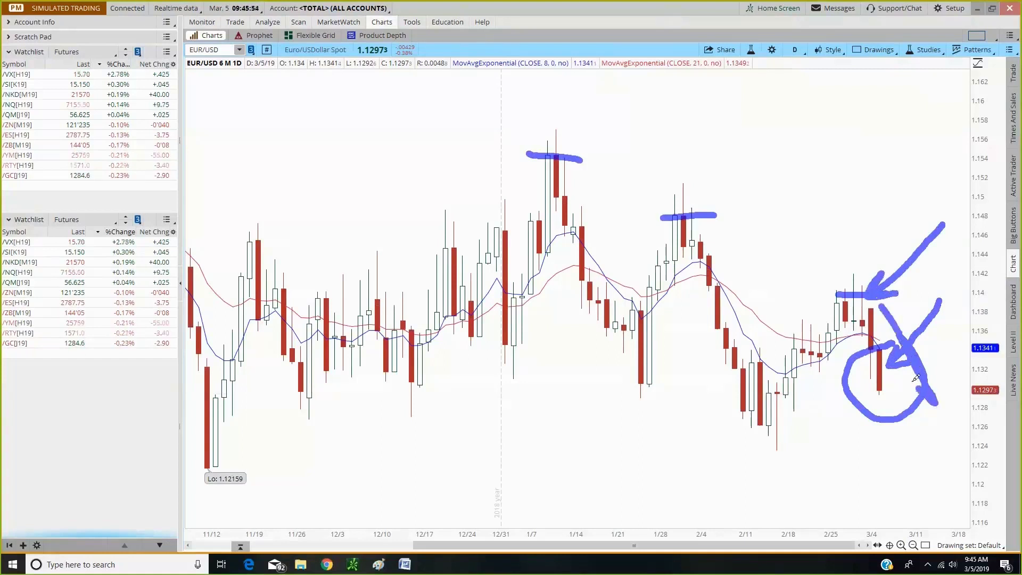
pyautogui.moveTo(908, 376); pyautogui.dragTo(951, 386)
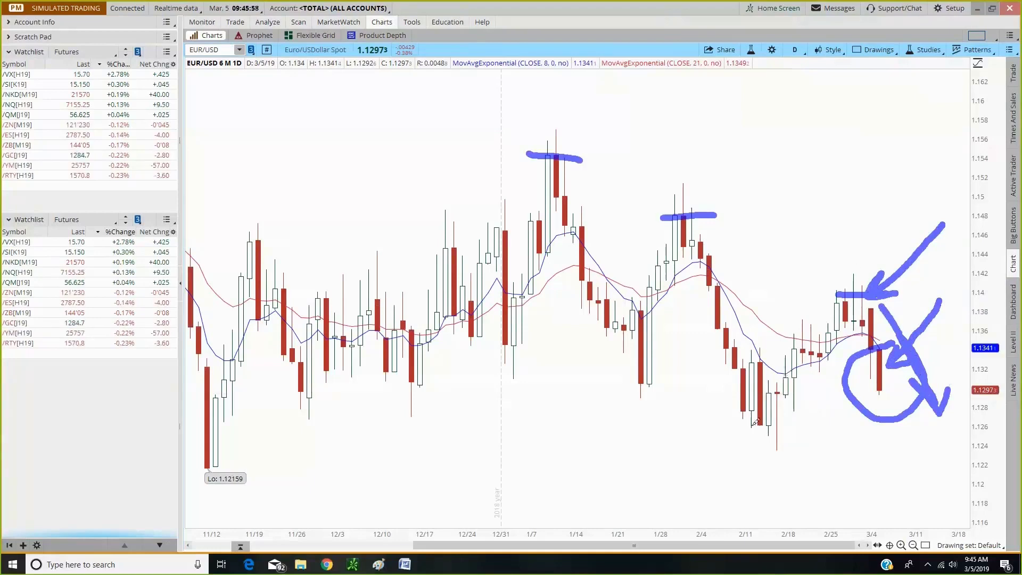
pyautogui.moveTo(755, 423); pyautogui.dragTo(971, 427)
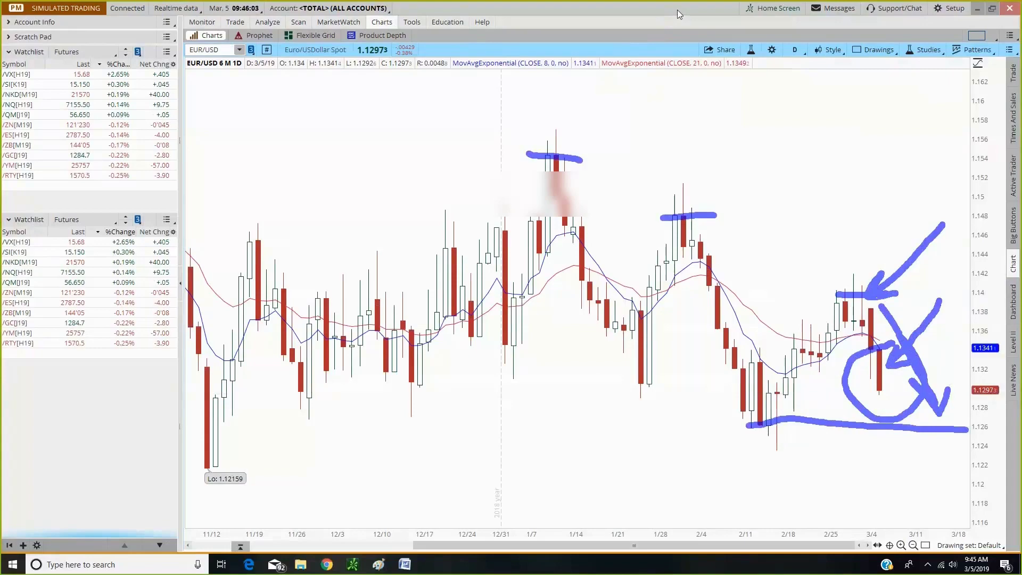
# - Return to the Basic Options document, sketch a candlestick in ink, then clear it
pyautogui.click(978, 8)
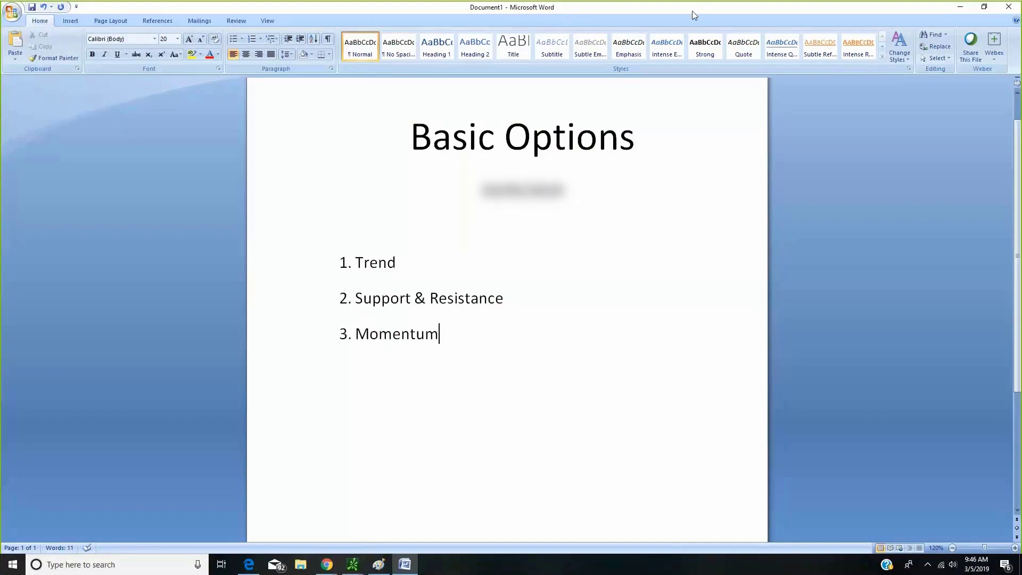
pyautogui.moveTo(680, 165)
pyautogui.mouseDown()
pyautogui.moveTo(684, 187)
pyautogui.moveTo(661, 211)
pyautogui.moveTo(660, 293)
pyautogui.moveTo(709, 202)
pyautogui.moveTo(690, 202)
pyautogui.mouseUp()
pyautogui.moveTo(691, 337); pyautogui.dragTo(692, 296)
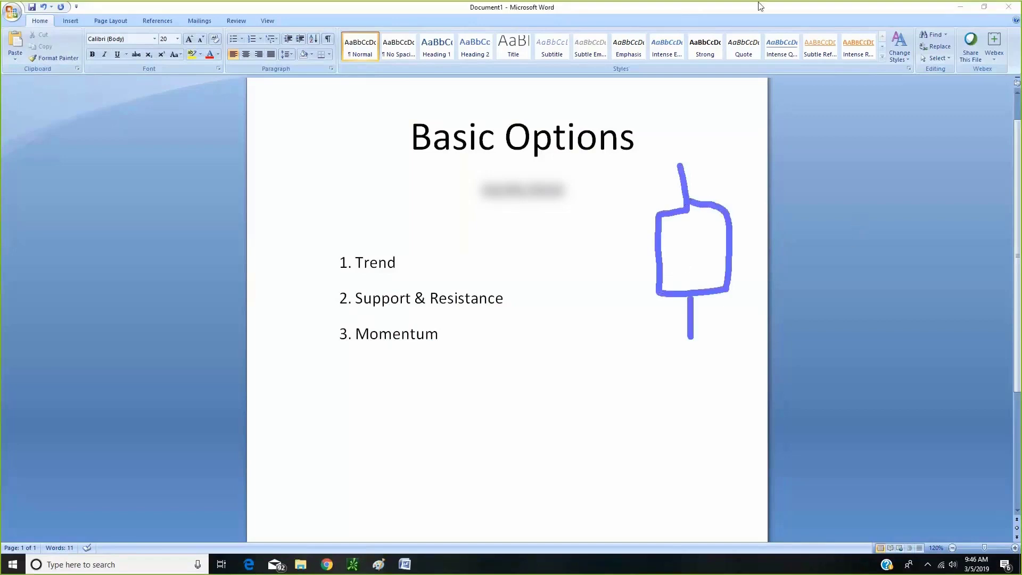
pyautogui.press('Escape')
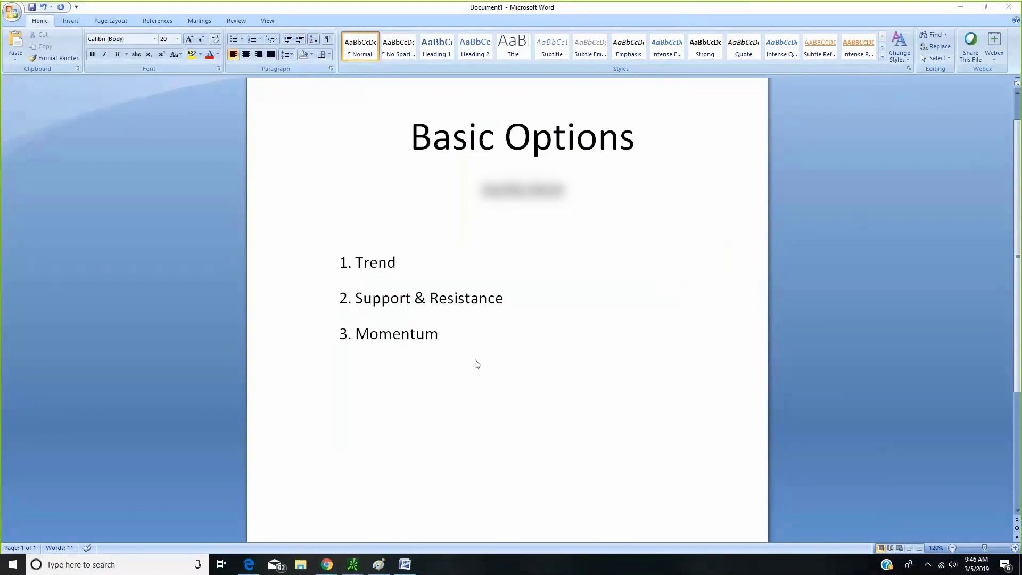
# - Add a new list line "4. Volume" below Momentum
pyautogui.click(455, 322)
pyautogui.press('Return')
pyautogui.write('4.')
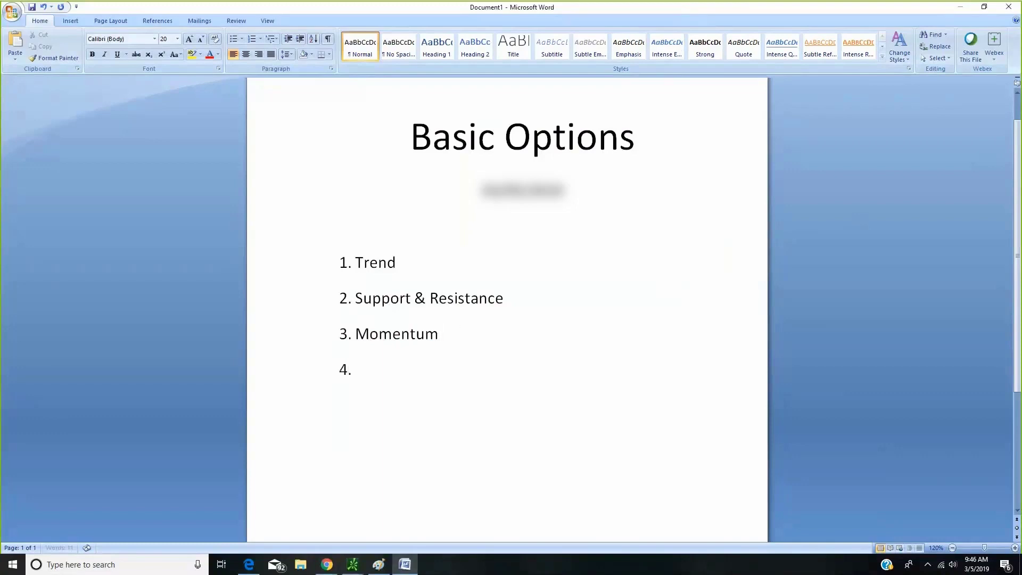
pyautogui.write(' Volume')
pyautogui.press('BackSpace')
pyautogui.write('me')
# - Sketch a breakout zigzag with support and resistance lines, an arrow, and circles around the spike and list
pyautogui.moveTo(505, 467); pyautogui.dragTo(550, 353)
pyautogui.moveTo(563, 410)
pyautogui.mouseDown()
pyautogui.moveTo(589, 350)
pyautogui.moveTo(624, 356)
pyautogui.moveTo(650, 407)
pyautogui.moveTo(660, 295)
pyautogui.mouseUp()
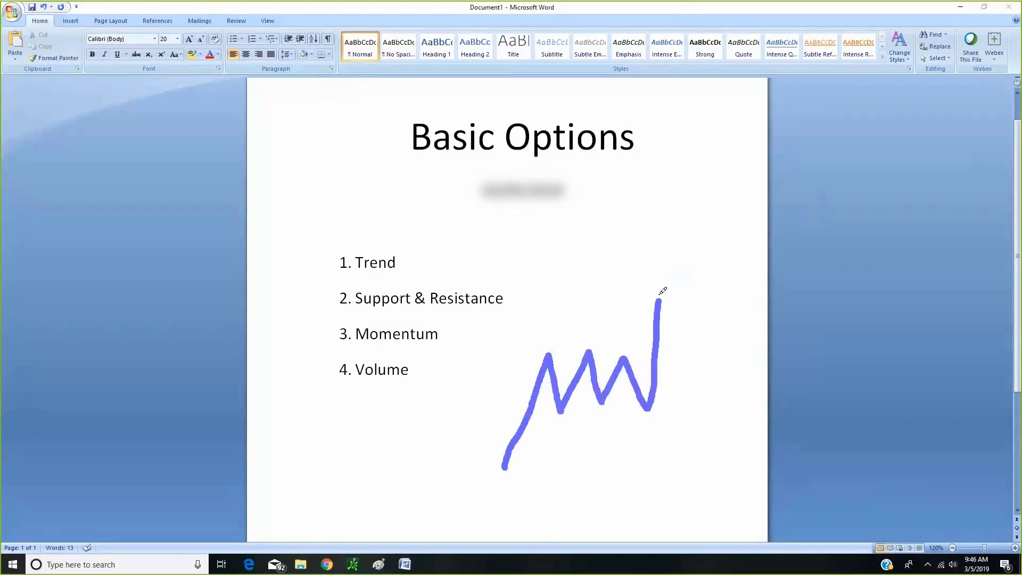
pyautogui.moveTo(508, 357); pyautogui.dragTo(684, 346)
pyautogui.moveTo(475, 404); pyautogui.dragTo(690, 419)
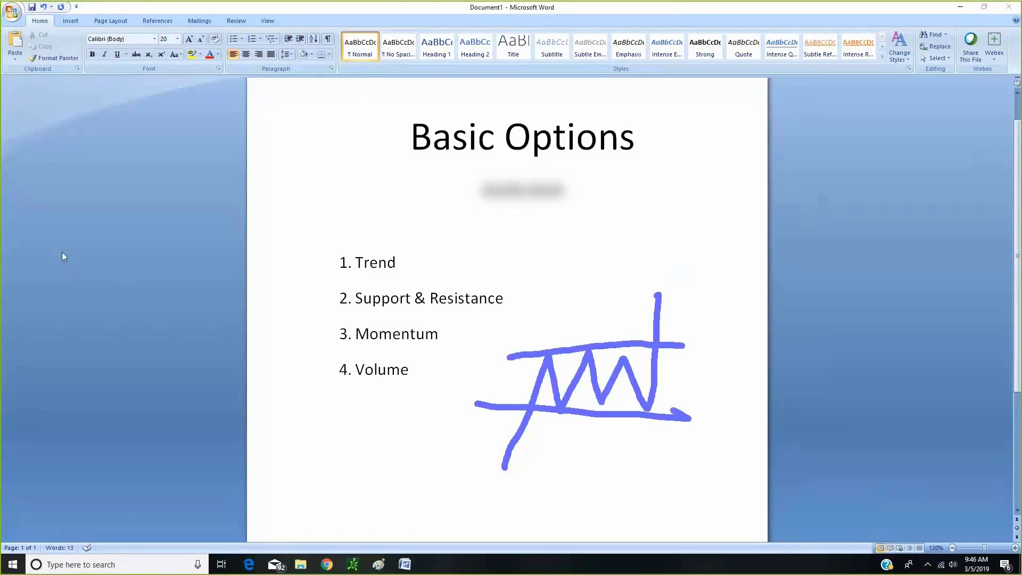
pyautogui.moveTo(763, 279)
pyautogui.mouseDown()
pyautogui.moveTo(676, 327)
pyautogui.moveTo(705, 333)
pyautogui.mouseUp()
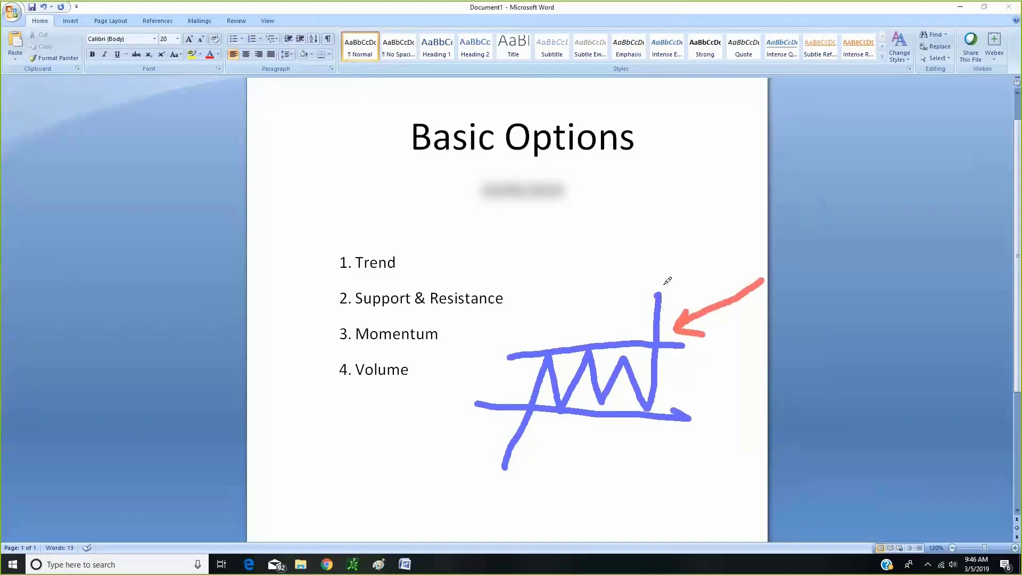
pyautogui.moveTo(659, 277)
pyautogui.mouseDown()
pyautogui.moveTo(632, 327)
pyautogui.moveTo(690, 345)
pyautogui.moveTo(672, 274)
pyautogui.mouseUp()
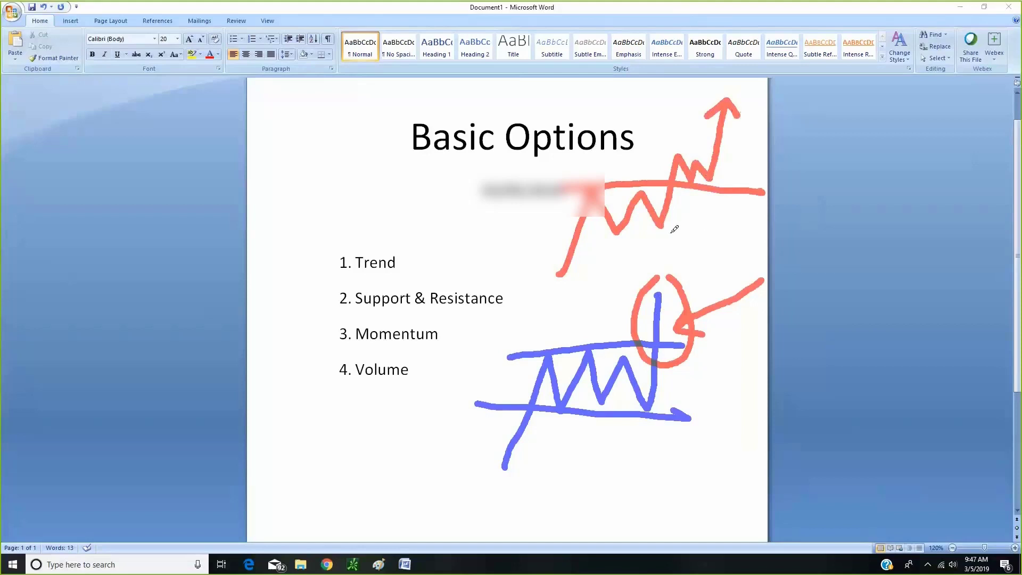
pyautogui.moveTo(307, 271); pyautogui.dragTo(394, 139)
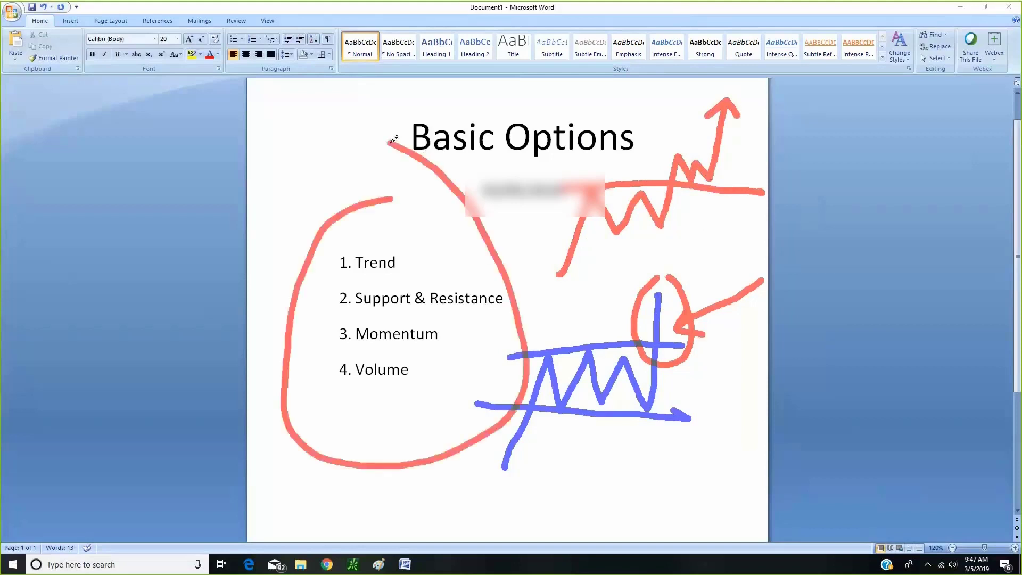
# - Clear the ink, select list items Trend through Volume, and bring up the Line Spacing choices
pyautogui.press('Escape')
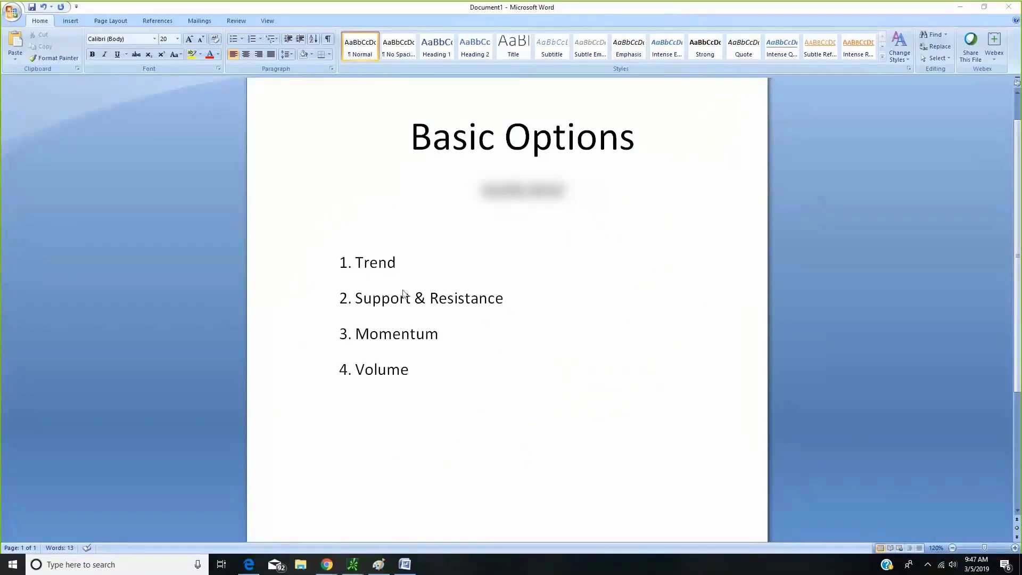
pyautogui.moveTo(436, 378); pyautogui.dragTo(332, 280)
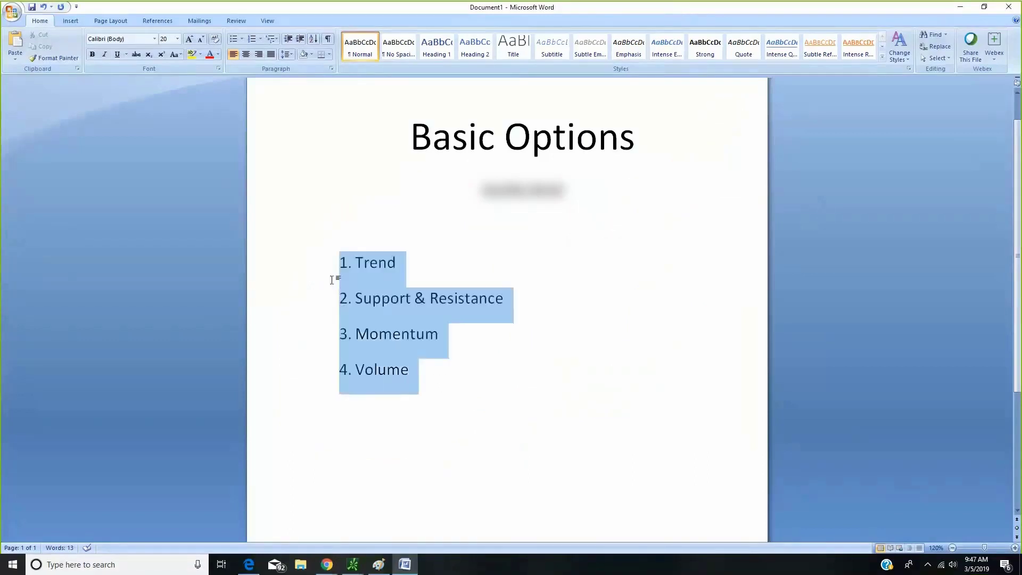
pyautogui.click(295, 56)
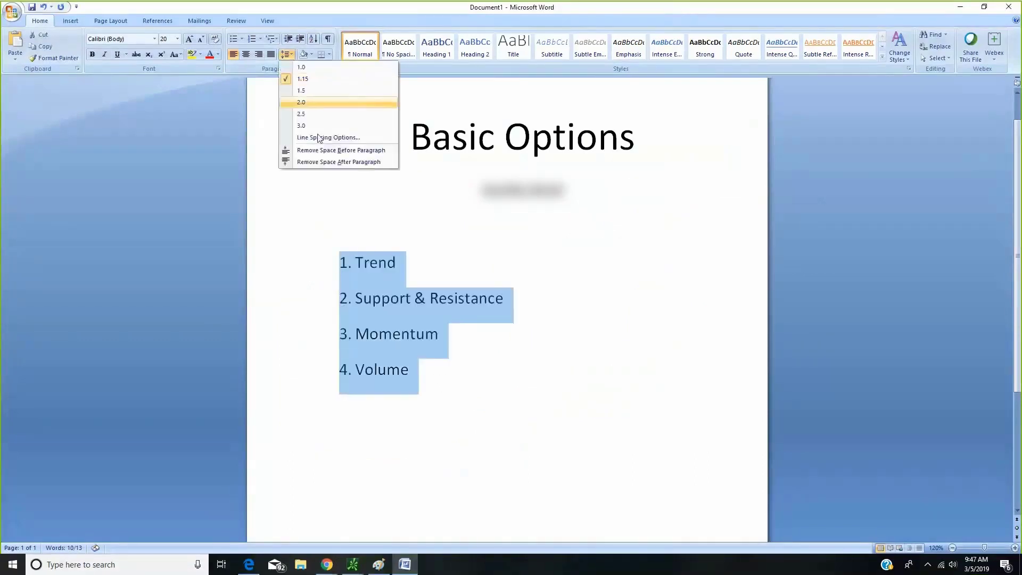